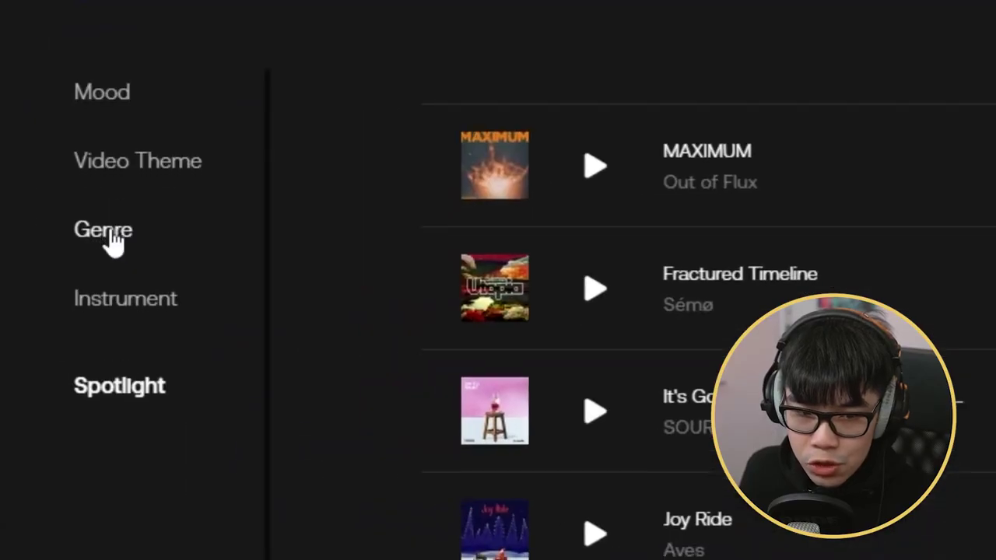
Filter the Artlist music list to the Electronic genre
{"action": "left_click", "coordinate": [44, 259]}
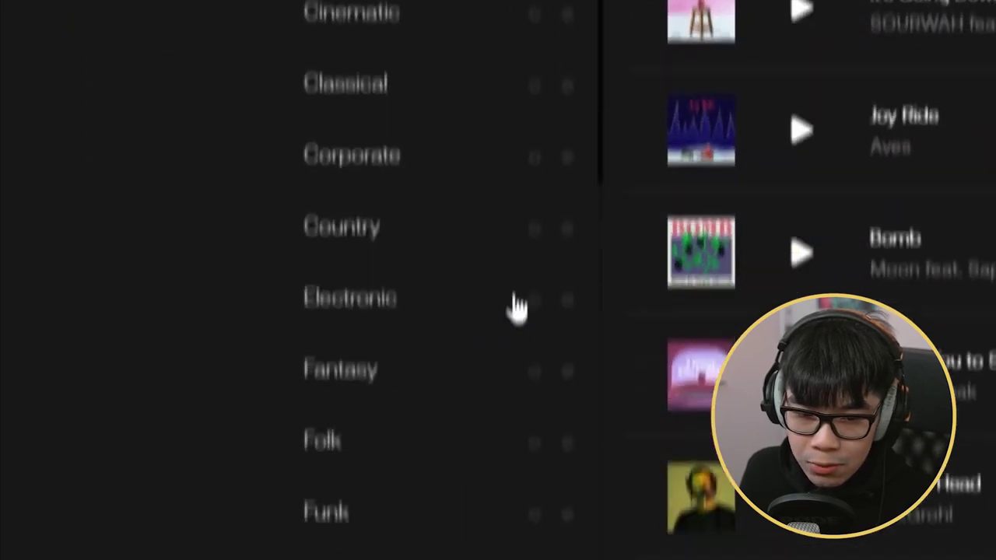
{"action": "left_click", "coordinate": [535, 489]}
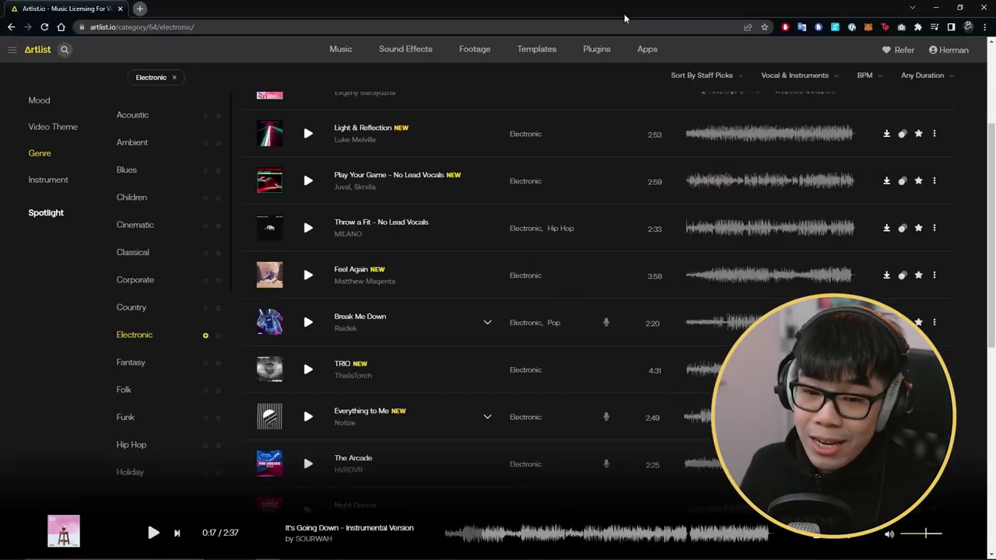
{"action": "scroll", "coordinate": [303, 187], "scroll_direction": "down", "scroll_amount": 8}
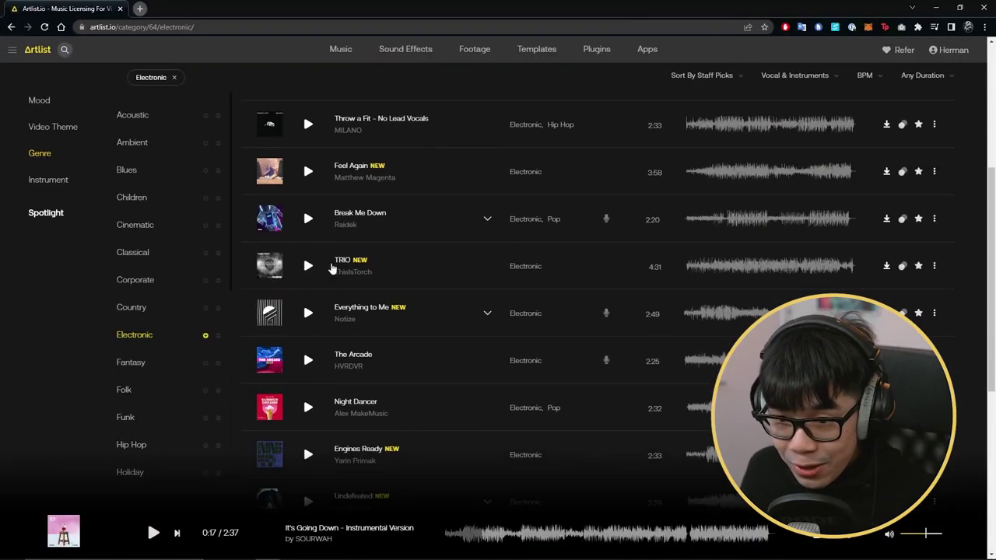
{"action": "scroll", "coordinate": [424, 270], "scroll_direction": "up", "scroll_amount": 8}
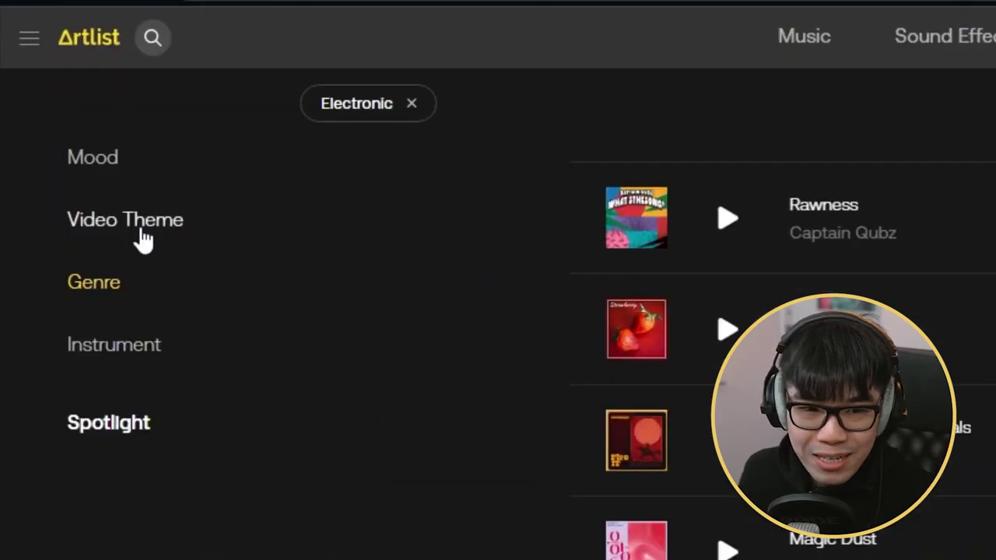
Add the Nature video theme to the music filters
{"action": "mouse_move", "coordinate": [64, 131]}
{"action": "scroll", "coordinate": [394, 433], "scroll_direction": "down", "scroll_amount": 10}
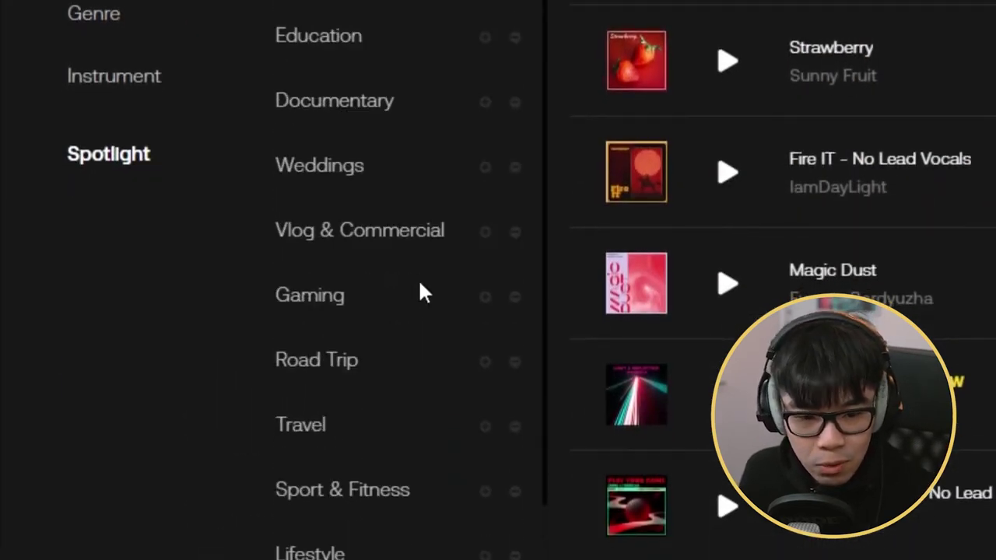
{"action": "scroll", "coordinate": [432, 331], "scroll_direction": "down", "scroll_amount": 6}
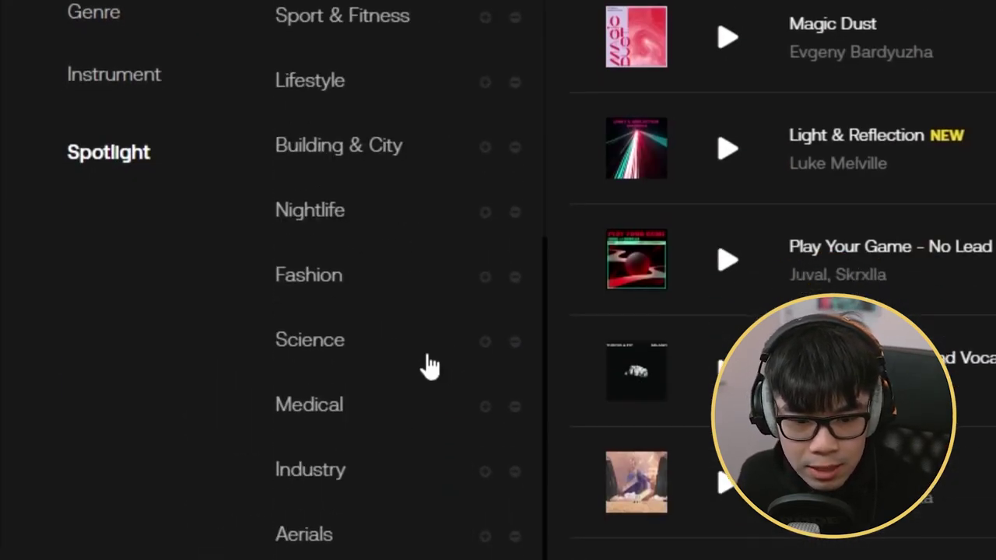
{"action": "scroll", "coordinate": [428, 393], "scroll_direction": "down", "scroll_amount": 2}
{"action": "left_click", "coordinate": [481, 374]}
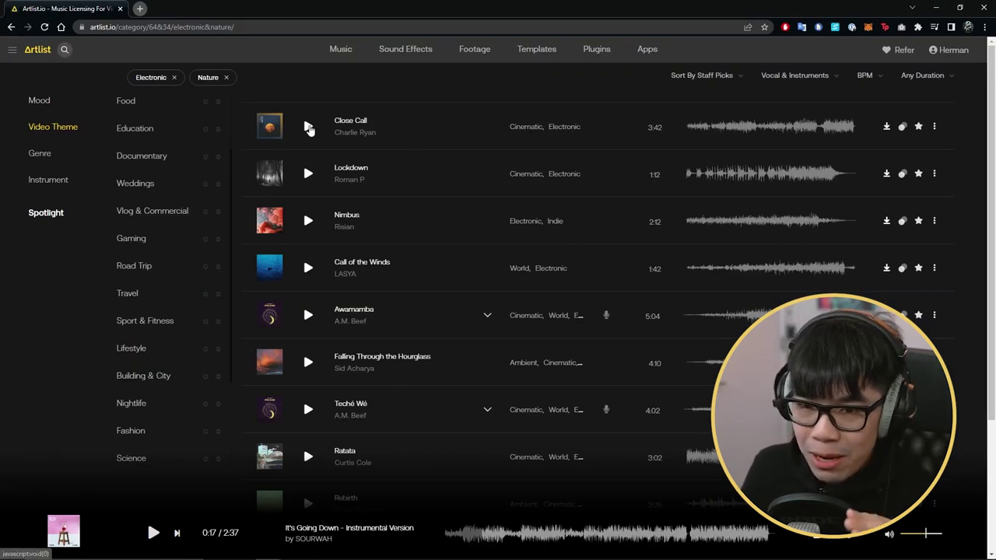
Preview the track Close Call, then remove the Nature filter so only Electronic remains
{"action": "left_click", "coordinate": [309, 128]}
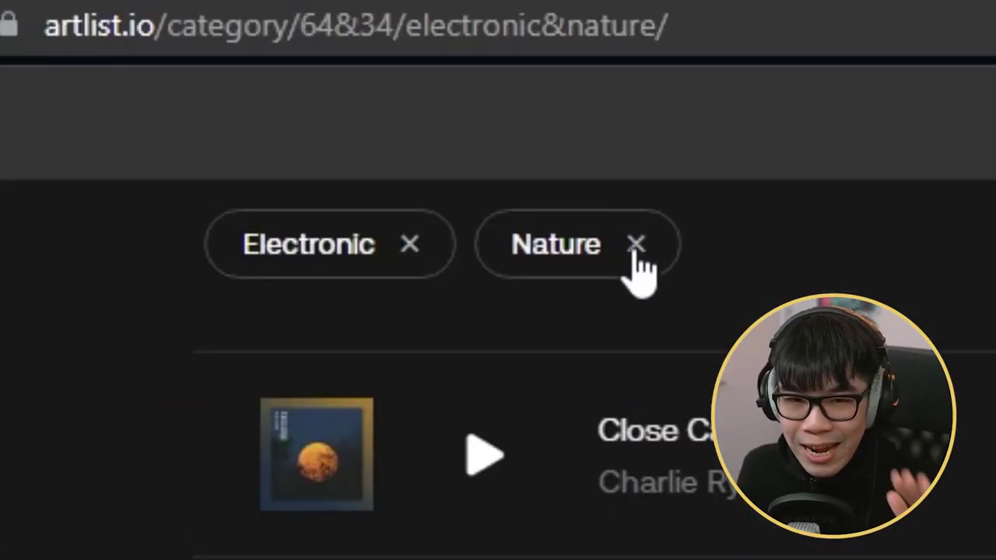
{"action": "left_click", "coordinate": [637, 246]}
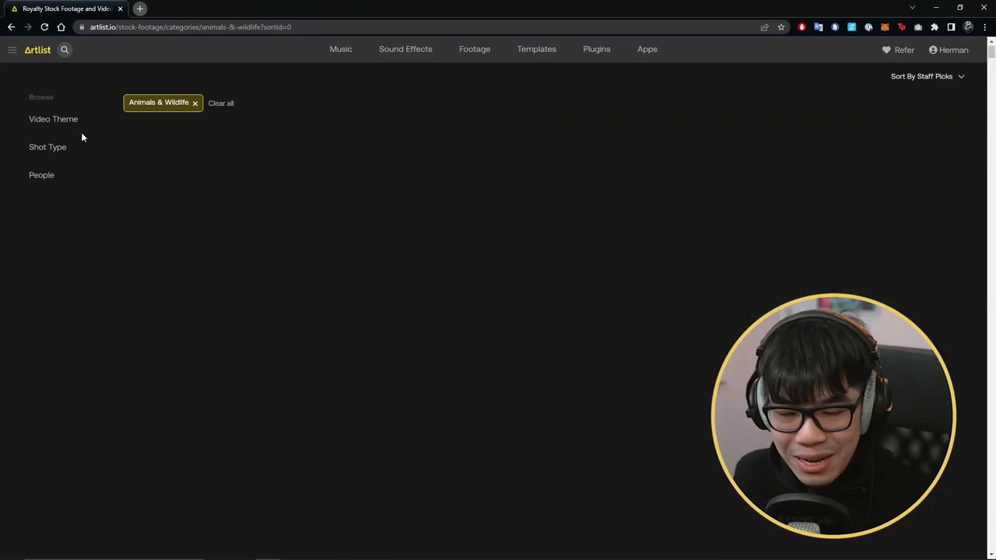
Clear the Walking filter from the footage search, then select the song portion before the cut
{"action": "left_click", "coordinate": [65, 49]}
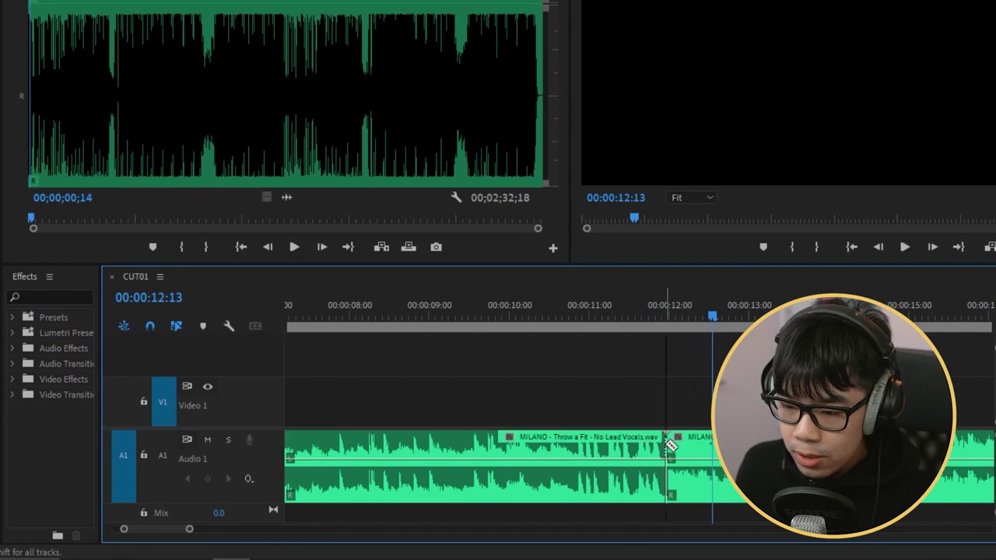
{"action": "key", "text": "v"}
{"action": "left_click", "coordinate": [631, 460]}
Ripple-delete the song intro so the music starts at zero, then play from the start
{"action": "key", "text": "shift+Delete"}
{"action": "key", "text": "Home"}
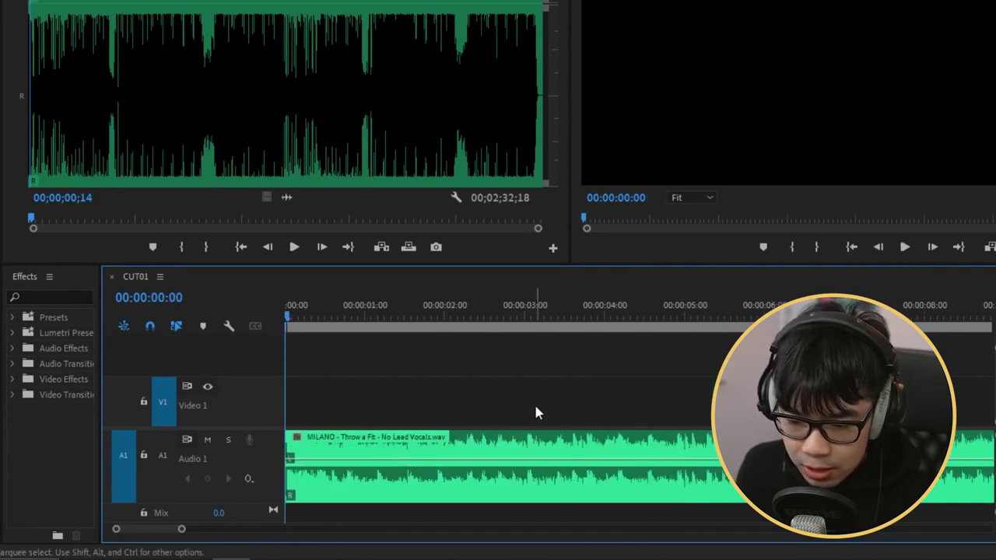
{"action": "key", "text": "space"}
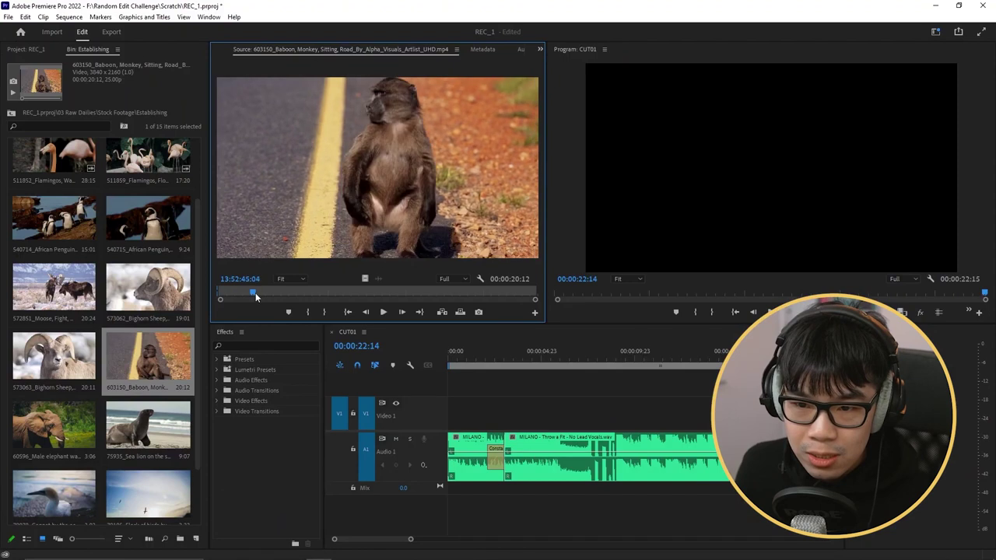
Place the baboon clip's picture on V1 and scrub the sea lion and baboon cuts
{"action": "left_click_drag", "start_coordinate": [365, 277], "coordinate": [575, 425]}
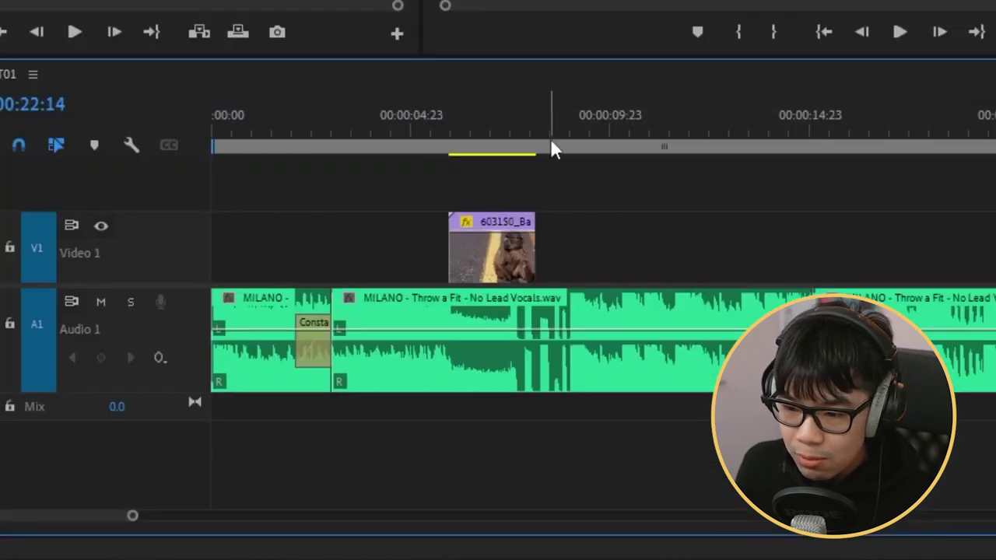
{"action": "left_click", "coordinate": [550, 148]}
{"action": "key", "text": "equal"}
{"action": "key", "text": "equal"}
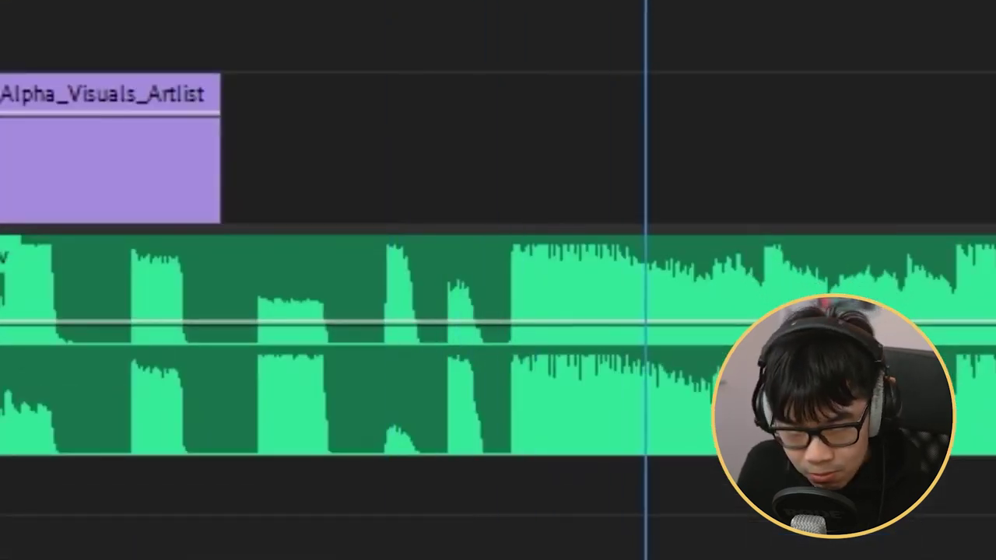
{"action": "left_click", "coordinate": [365, 4]}
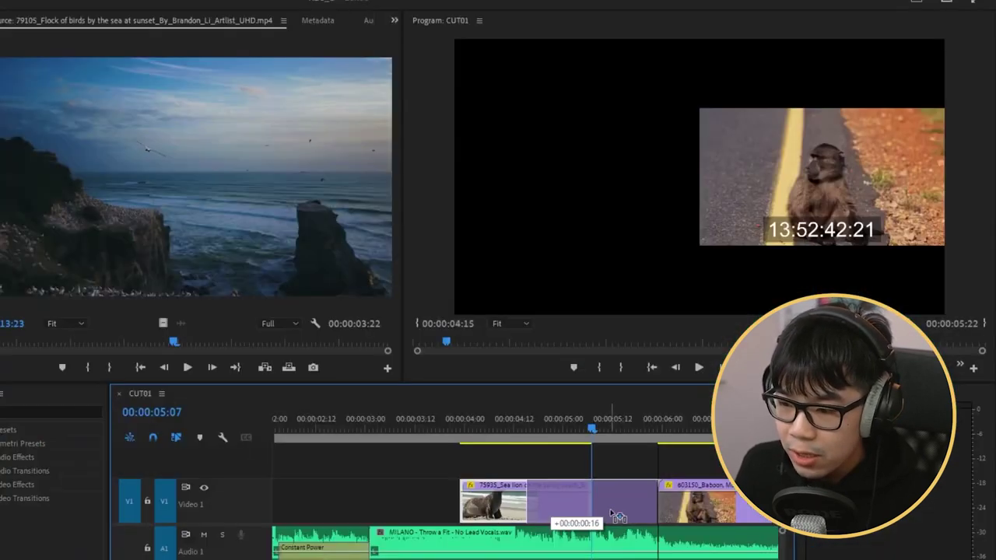
{"action": "left_click_drag", "start_coordinate": [593, 424], "coordinate": [688, 436]}
{"action": "left_click_drag", "start_coordinate": [549, 445], "coordinate": [529, 446]}
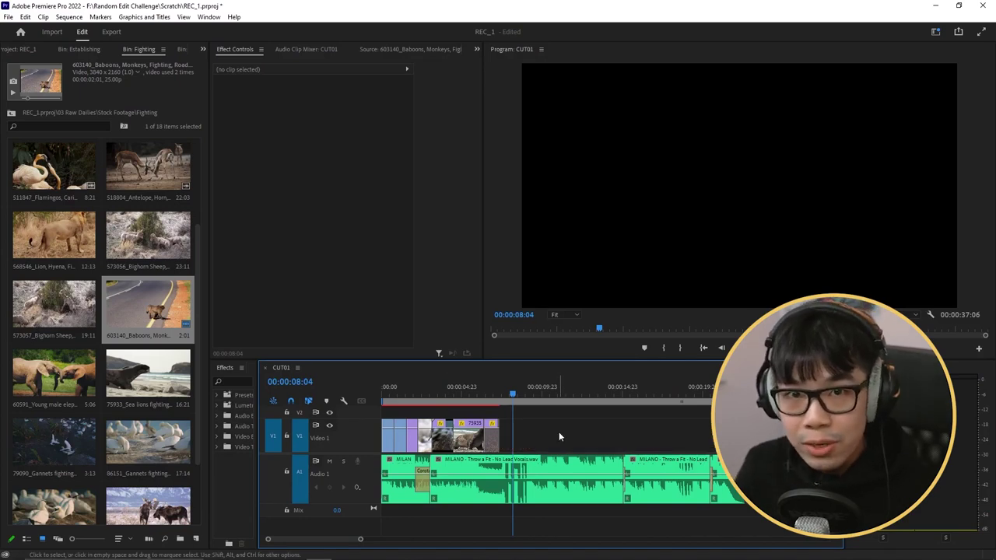
Preview the flamingo clip in Source and park the playhead after the placed clips
{"action": "scroll", "coordinate": [51, 207], "scroll_direction": "up", "scroll_amount": 1}
{"action": "double_click", "coordinate": [51, 207]}
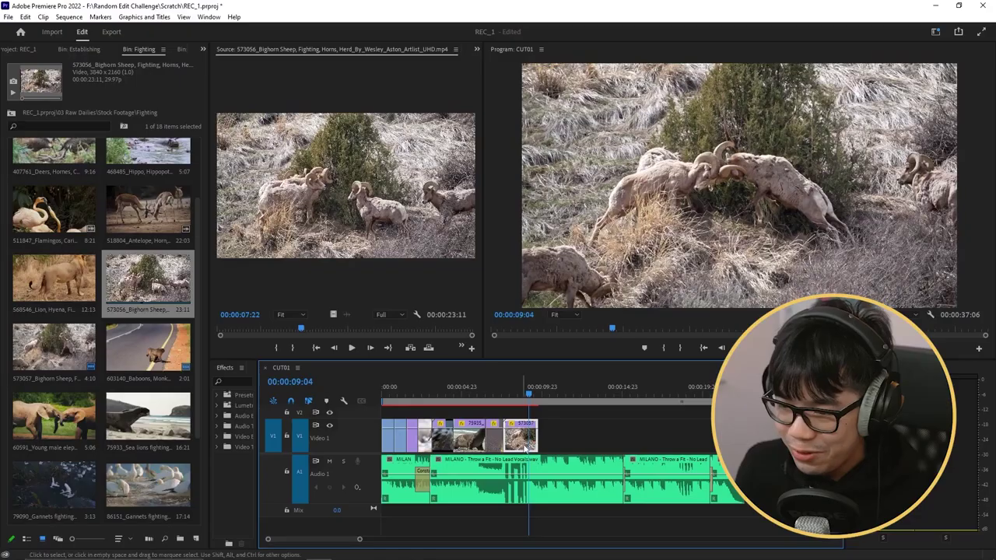
{"action": "left_click", "coordinate": [676, 426]}
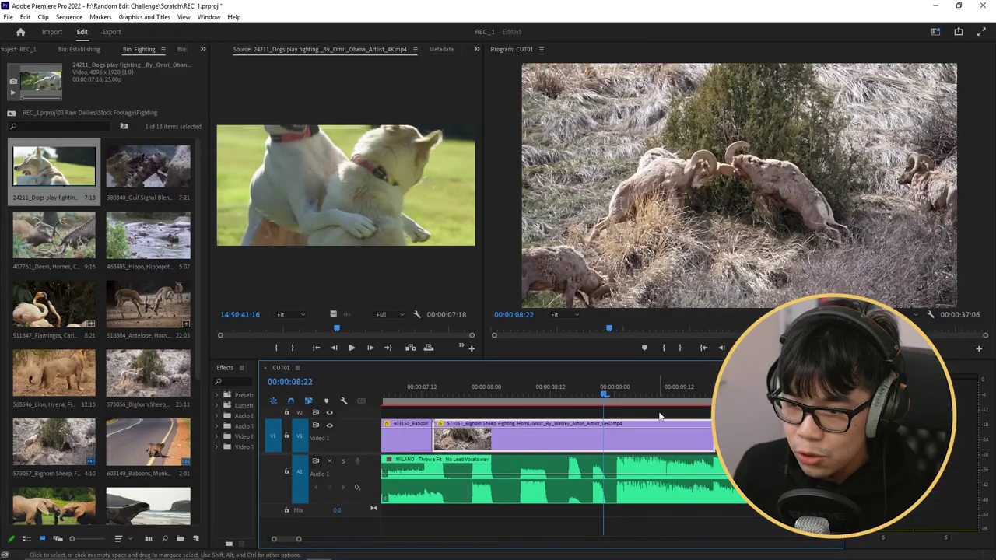
{"action": "left_click_drag", "start_coordinate": [661, 398], "coordinate": [685, 397]}
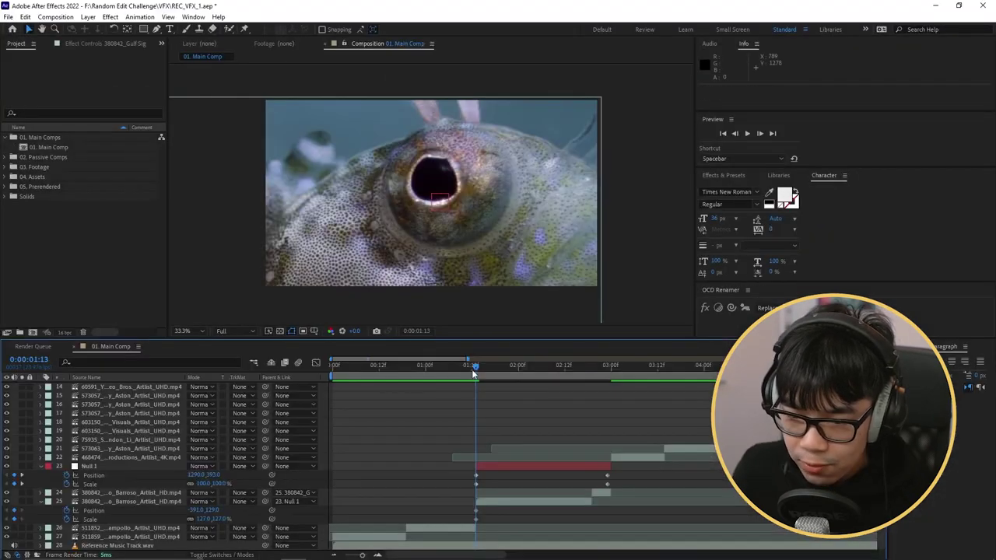
Step through 01. Main Comp to preview its animated wildlife shots
{"action": "mouse_move", "coordinate": [474, 367]}
{"action": "left_mouse_down"}
{"action": "mouse_move", "coordinate": [442, 370]}
{"action": "mouse_move", "coordinate": [467, 369]}
{"action": "mouse_move", "coordinate": [456, 368]}
{"action": "left_mouse_up"}
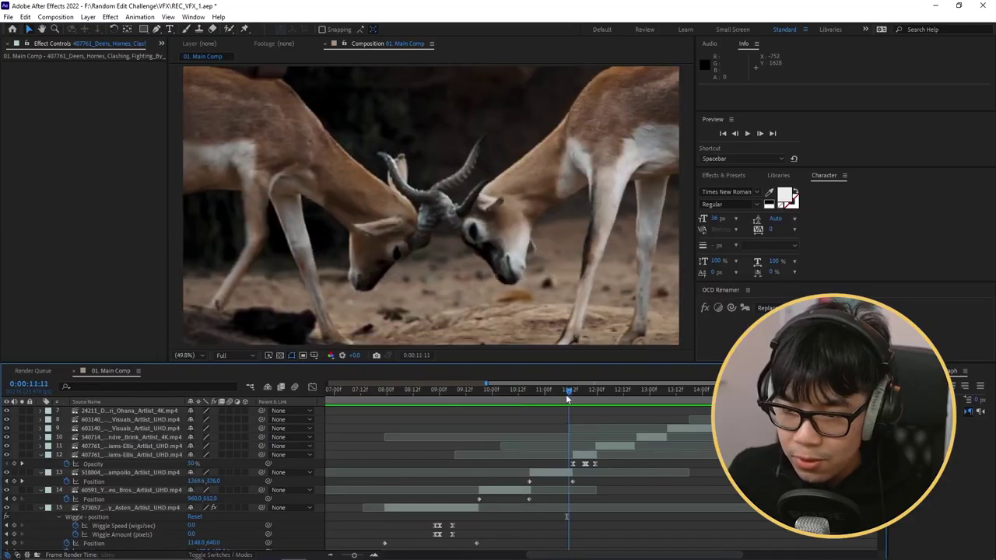
Extend the layer's out-point slightly around the stag fight, then jump to the fighting baboons
{"action": "left_click_drag", "start_coordinate": [565, 392], "coordinate": [604, 394]}
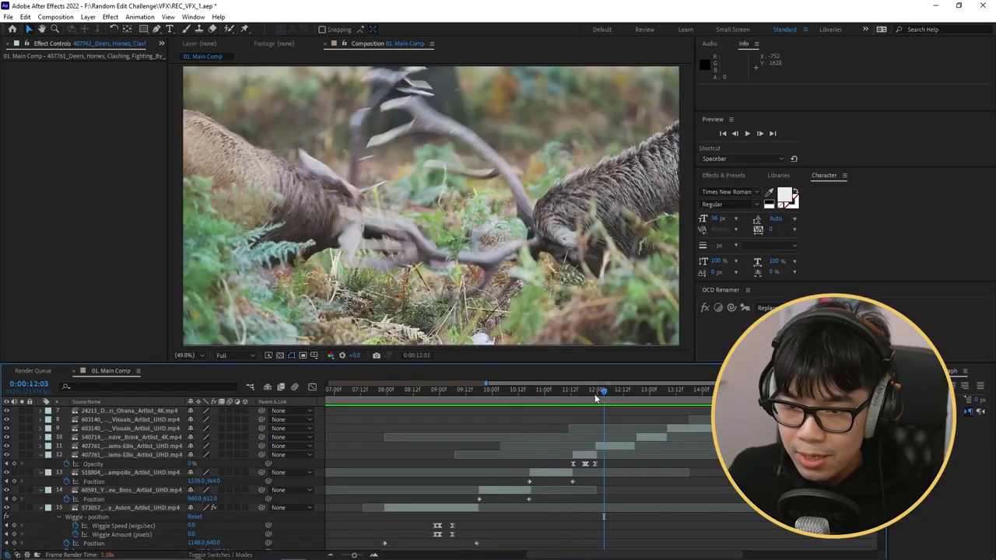
{"action": "left_click_drag", "start_coordinate": [634, 447], "coordinate": [639, 449]}
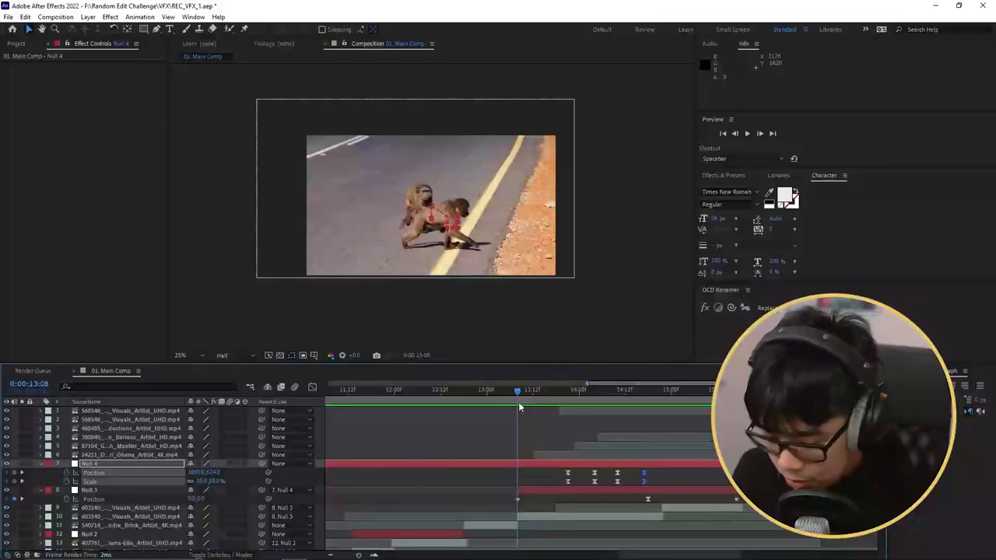
{"action": "left_click", "coordinate": [736, 389]}
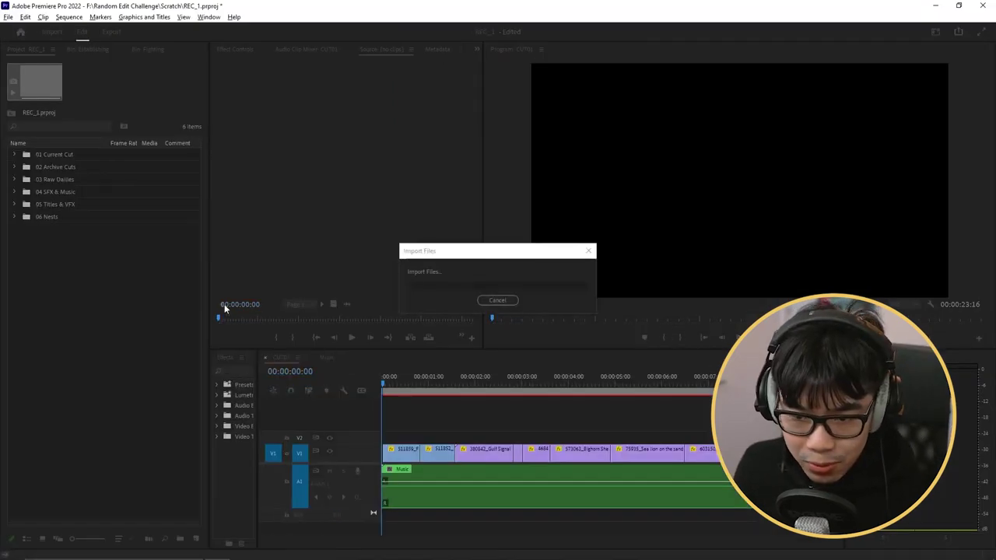
Place 01. Main Comp.mov on V2 at the sequence start
{"action": "left_click_drag", "start_coordinate": [28, 232], "coordinate": [382, 440]}
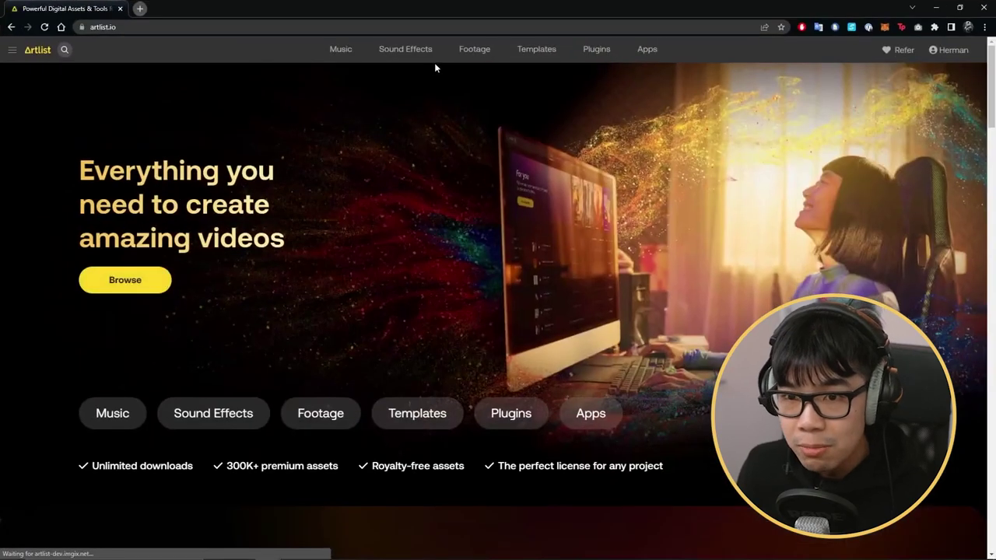
Browse Artlist sound effects, set the playhead near 00:00:01:07, and save the project
{"action": "left_click", "coordinate": [412, 50]}
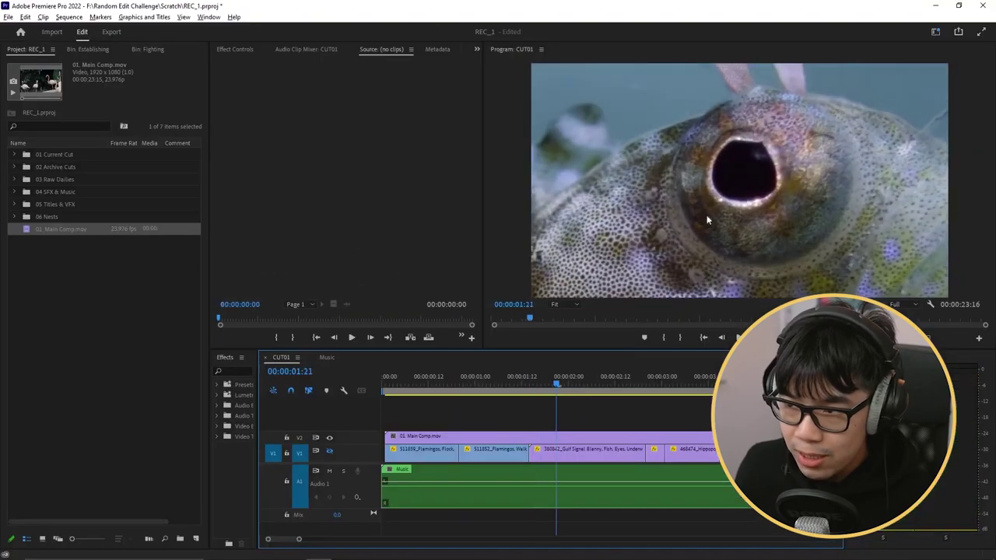
{"action": "left_click", "coordinate": [503, 386]}
{"action": "key", "text": "Left"}
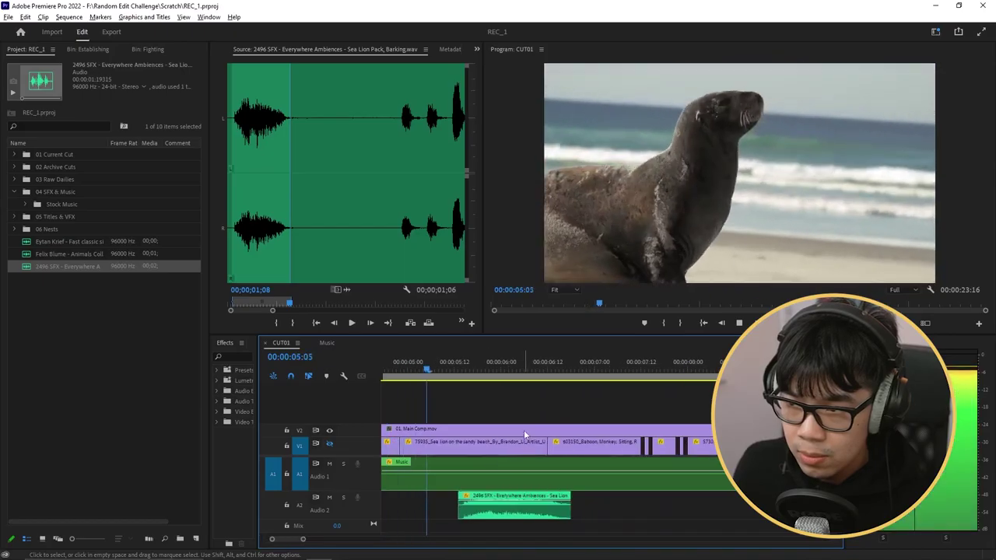
{"action": "key", "text": "ctrl+s"}
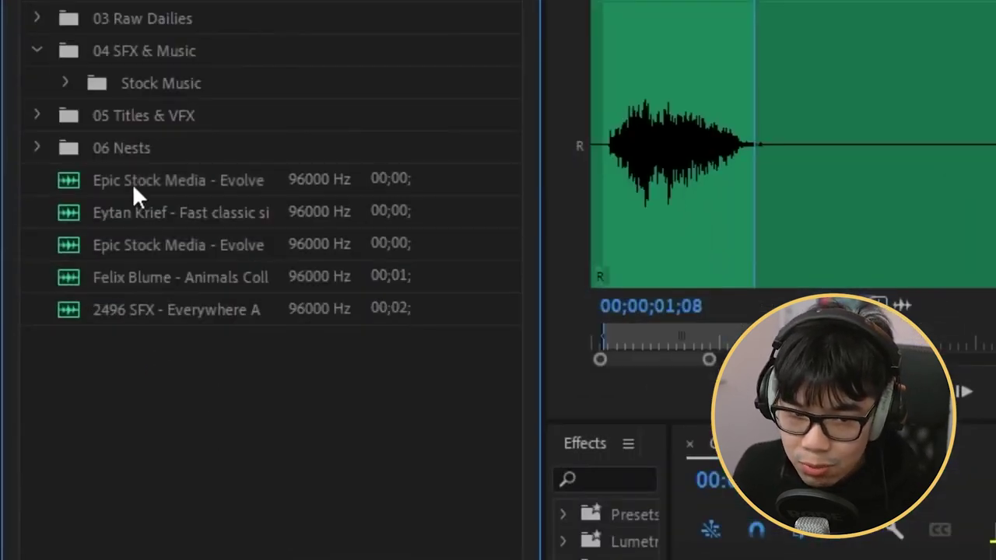
Place the Epic Stock Media lion roar on a new Audio 3 track, shifted under the sea lion shot
{"action": "double_click", "coordinate": [133, 185]}
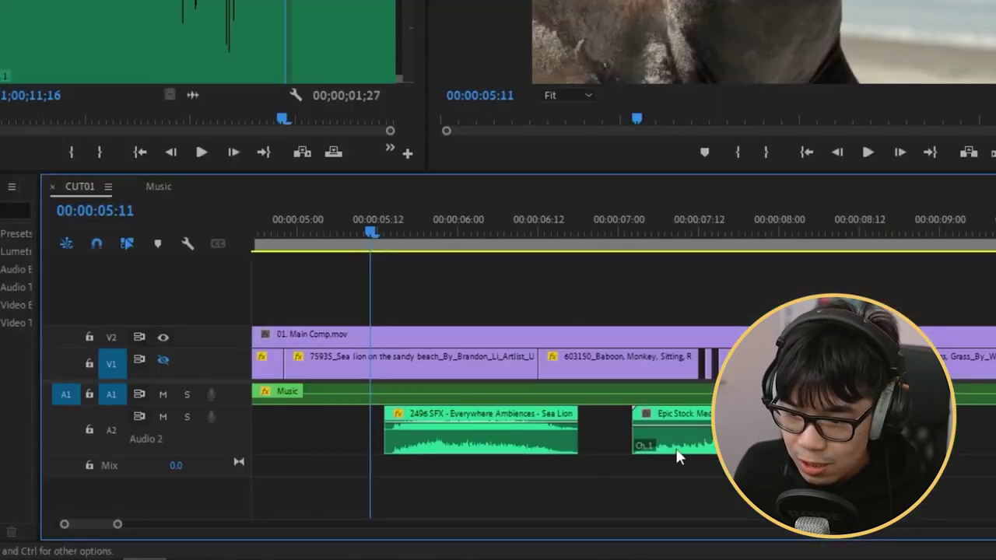
{"action": "left_click_drag", "start_coordinate": [395, 491], "coordinate": [397, 491]}
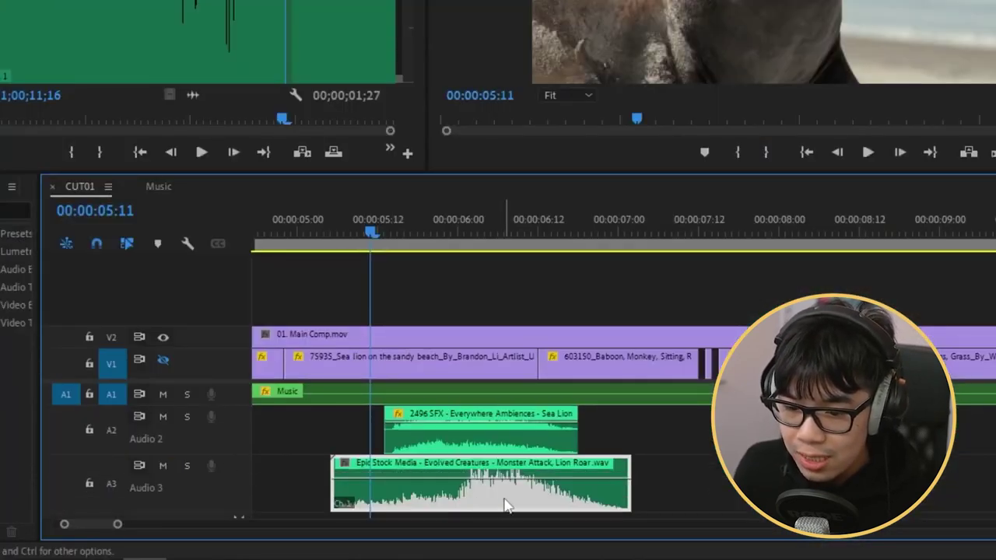
{"action": "left_click_drag", "start_coordinate": [506, 504], "coordinate": [437, 506]}
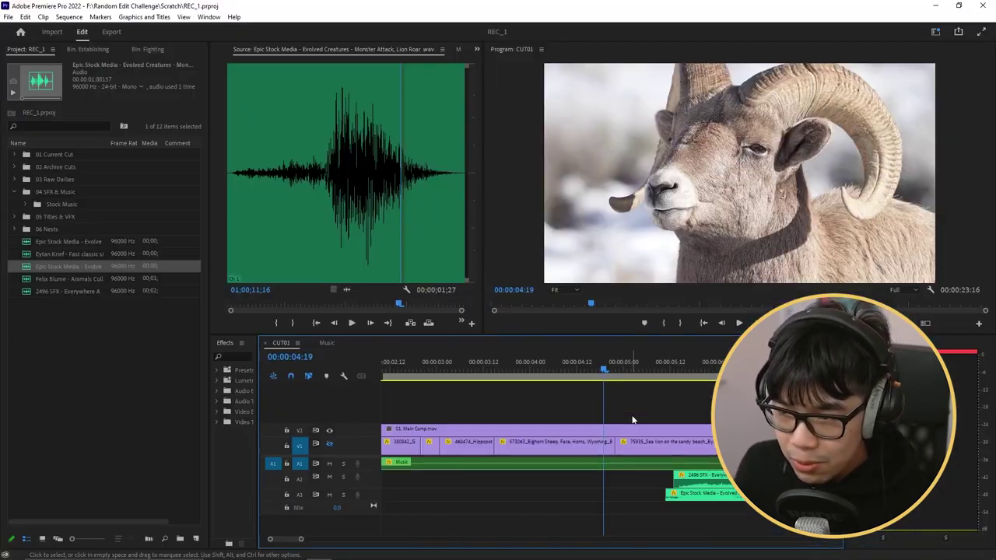
{"action": "left_click", "coordinate": [673, 372]}
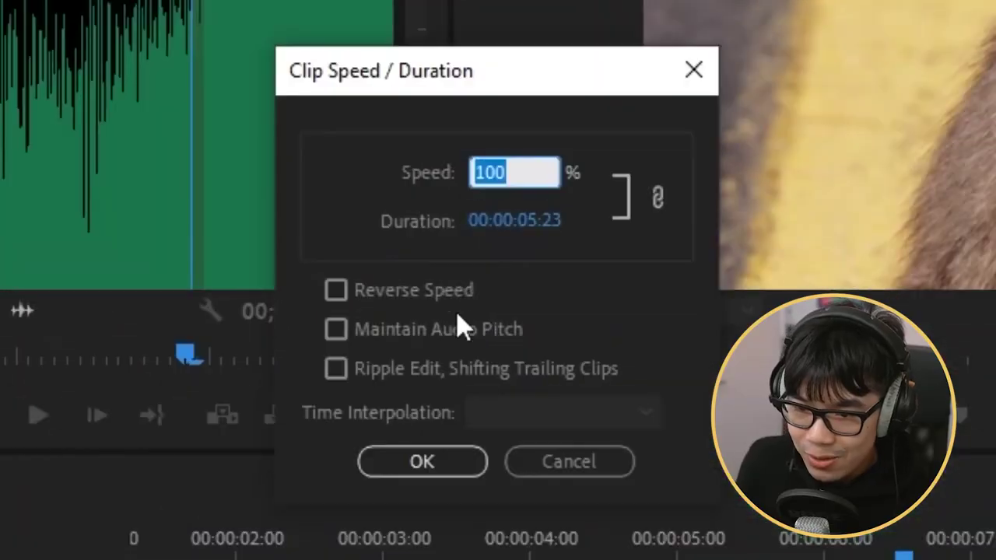
Apply the lion roar's speed settings at 100%, duration 00:00:05:23
{"action": "left_click", "coordinate": [450, 466]}
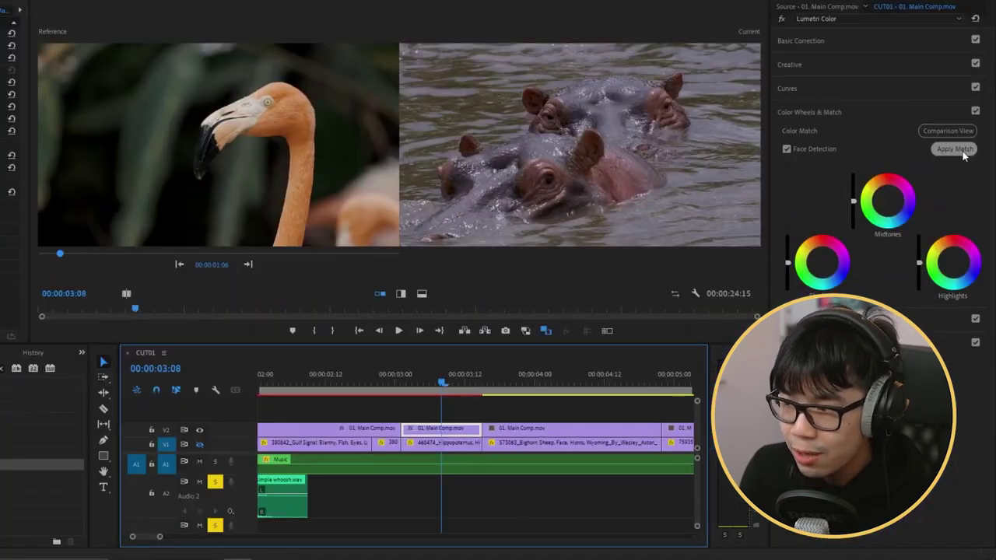
Apply the flamingo shot's colour match to the hippo shot, then the bighorn sheep shot
{"action": "left_click", "coordinate": [956, 150]}
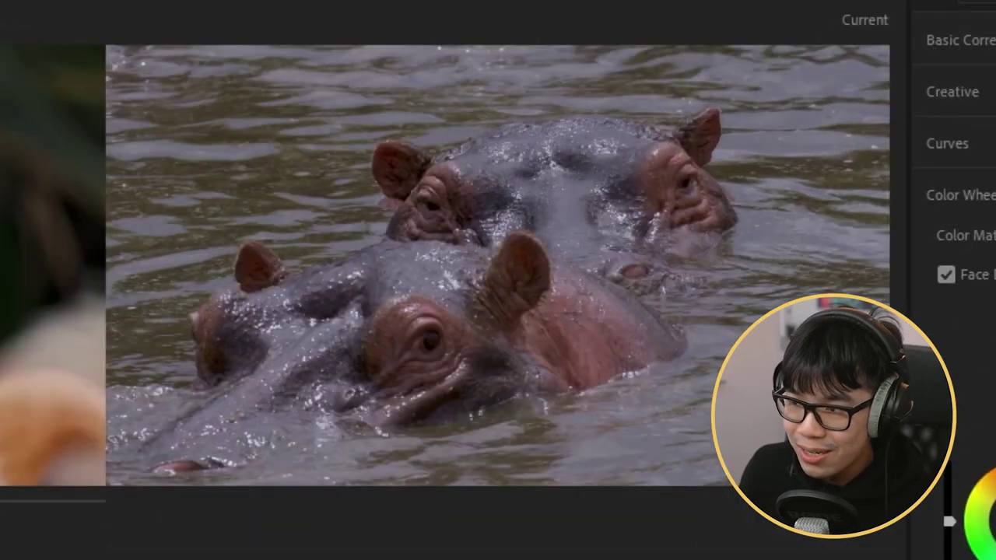
{"action": "left_click", "coordinate": [965, 40]}
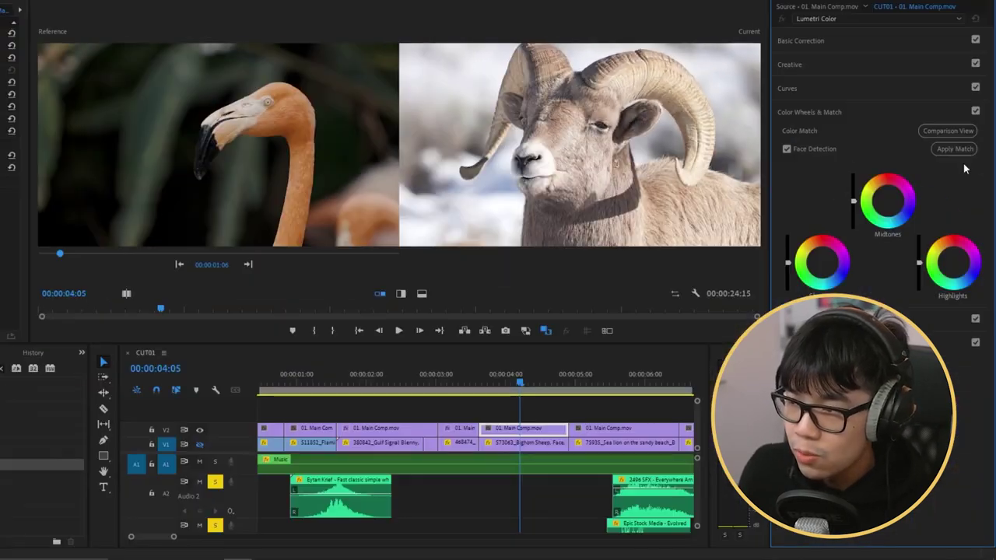
{"action": "left_click", "coordinate": [954, 148]}
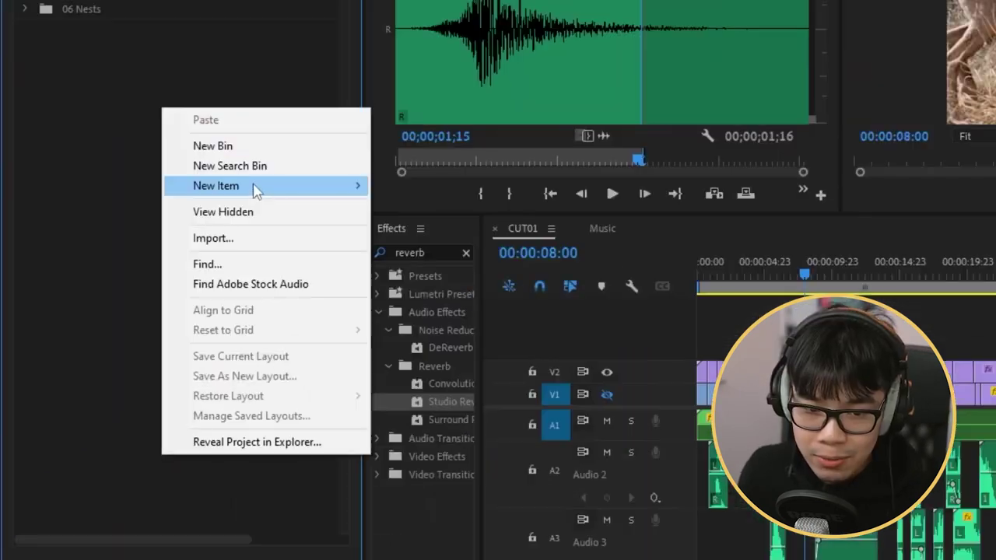
Create a Color Grade adjustment layer and stretch it across CUT01 to the sequence end
{"action": "mouse_move", "coordinate": [256, 186]}
{"action": "left_click", "coordinate": [443, 245]}
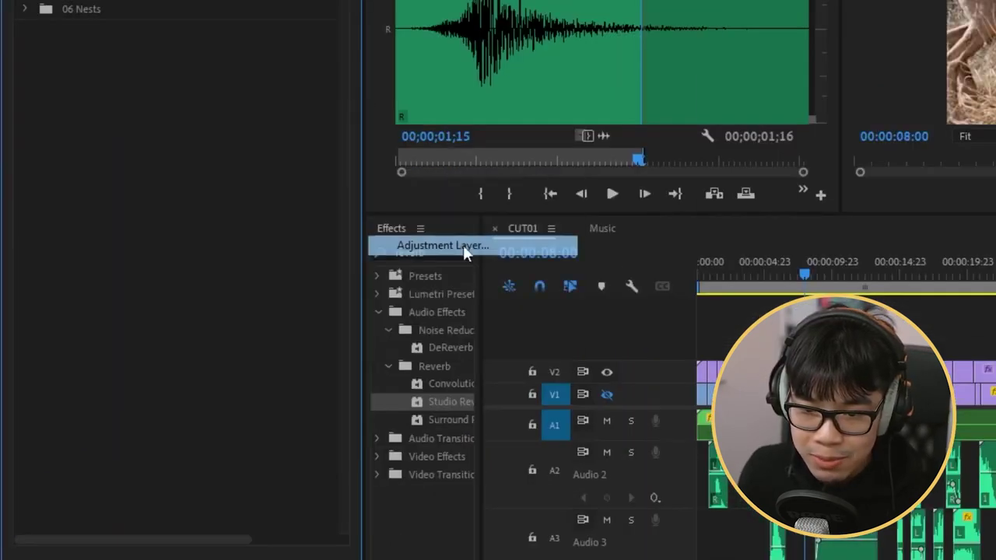
{"action": "left_click", "coordinate": [902, 195]}
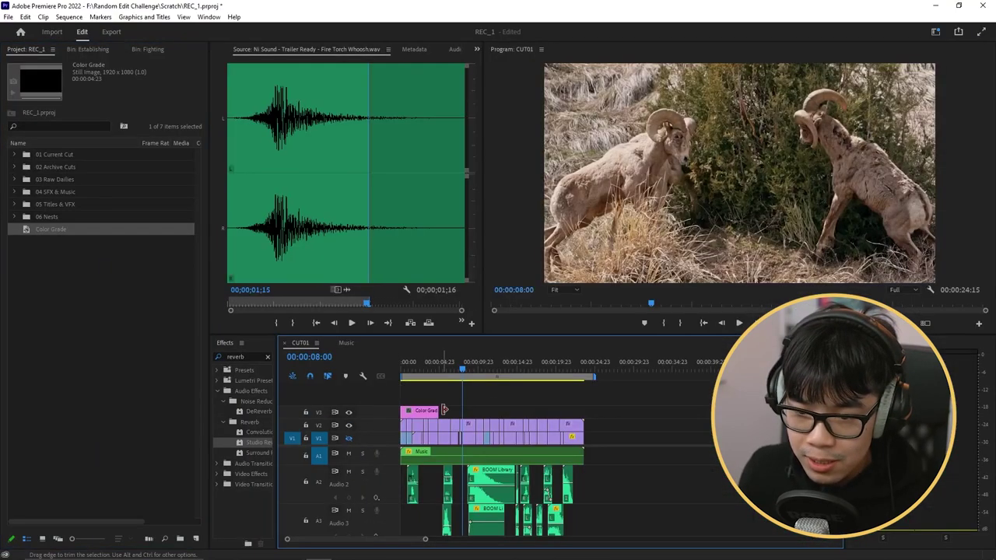
{"action": "left_click_drag", "start_coordinate": [443, 410], "coordinate": [588, 410]}
{"action": "key", "text": "equal"}
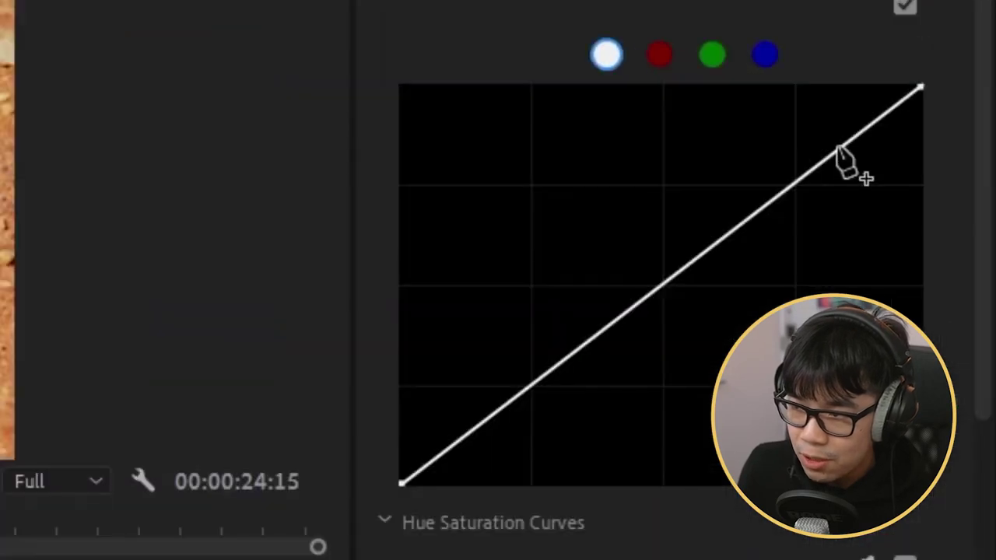
Shape the Lumetri RGB curve: add points, deepen shadows, lift the black point, lower the white point
{"action": "left_click", "coordinate": [946, 218]}
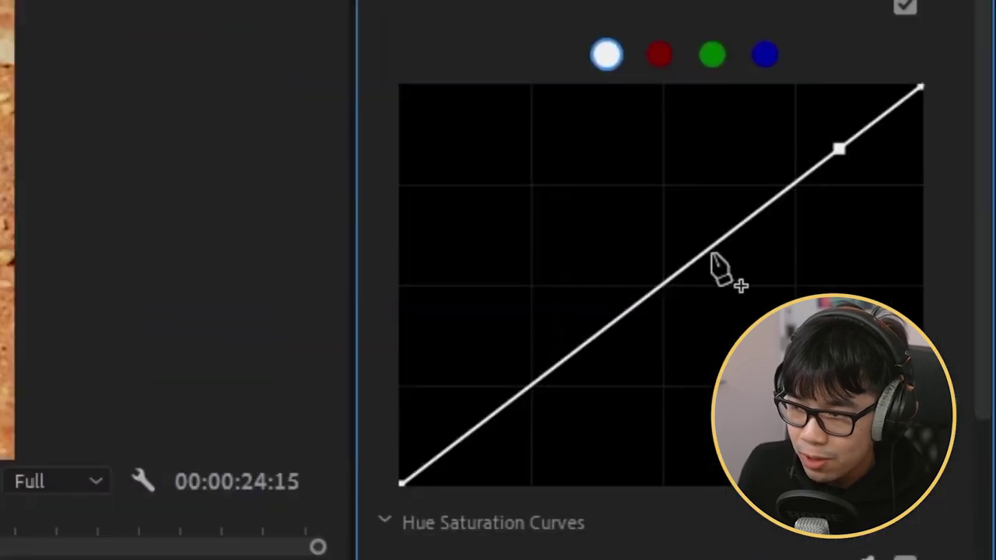
{"action": "left_click", "coordinate": [905, 250]}
{"action": "left_click", "coordinate": [612, 325]}
{"action": "left_click_drag", "start_coordinate": [476, 427], "coordinate": [465, 440]}
{"action": "left_click_drag", "start_coordinate": [401, 485], "coordinate": [392, 460]}
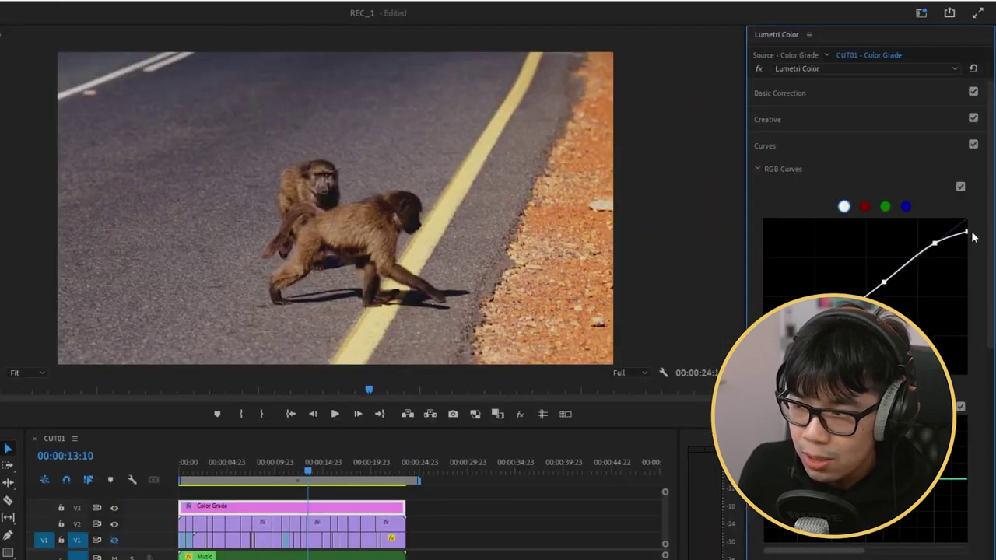
{"action": "left_click_drag", "start_coordinate": [973, 238], "coordinate": [971, 230]}
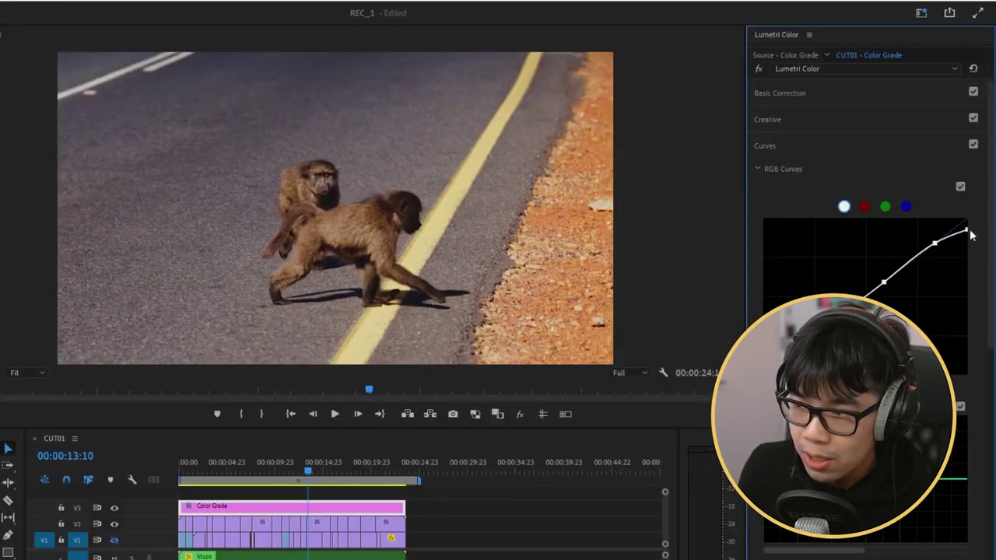